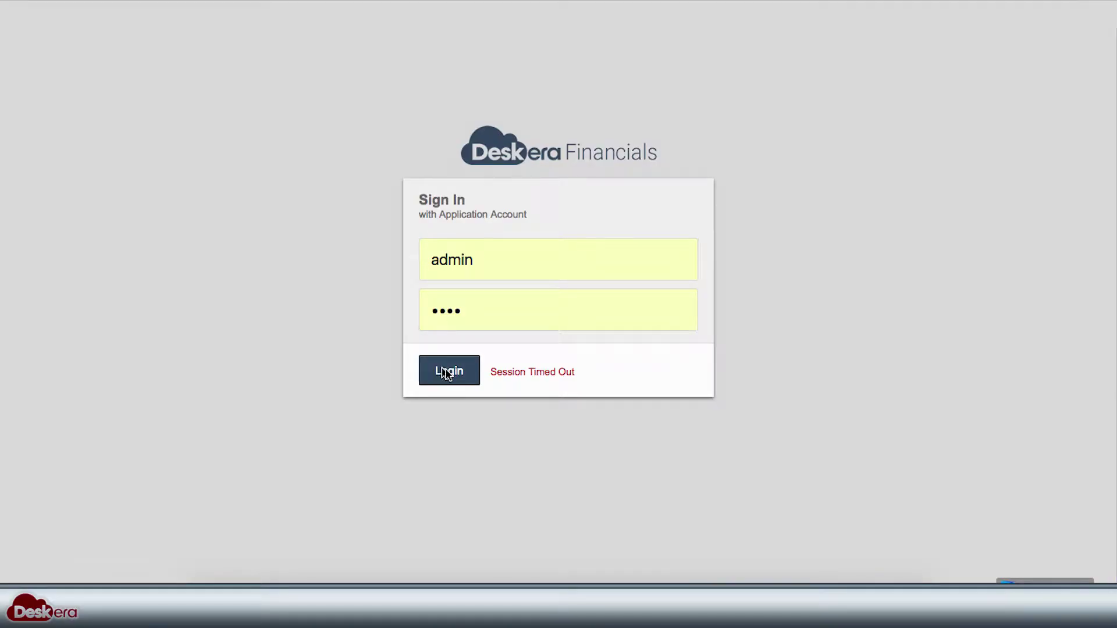
Sign in as admin and dismiss the 'New to Deskera' notice to reach the dashboard.
click(445, 372)
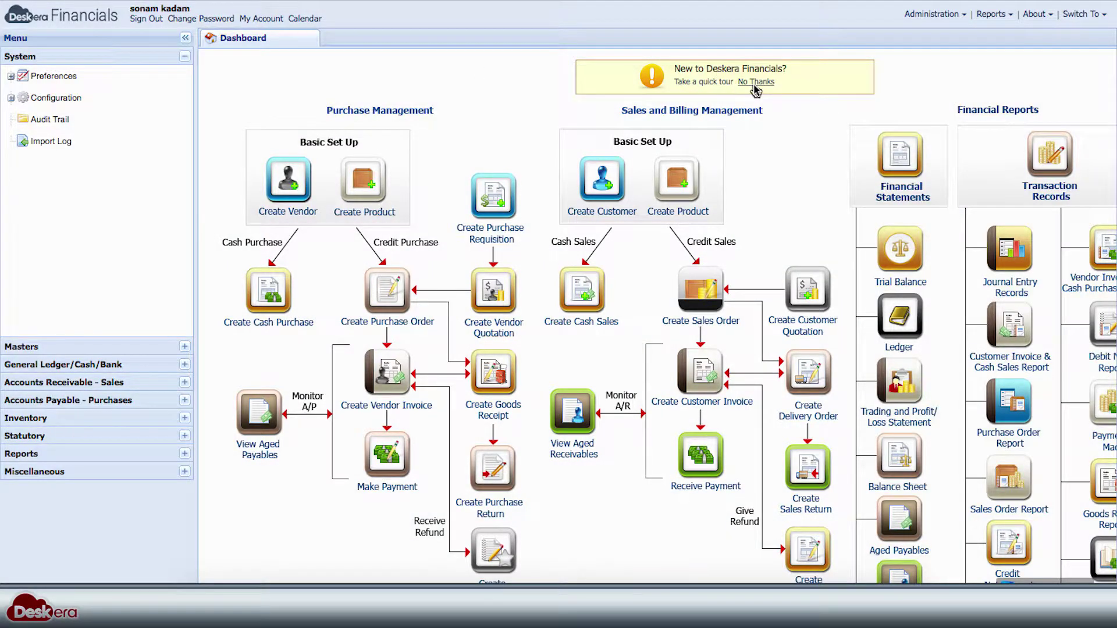
click(756, 87)
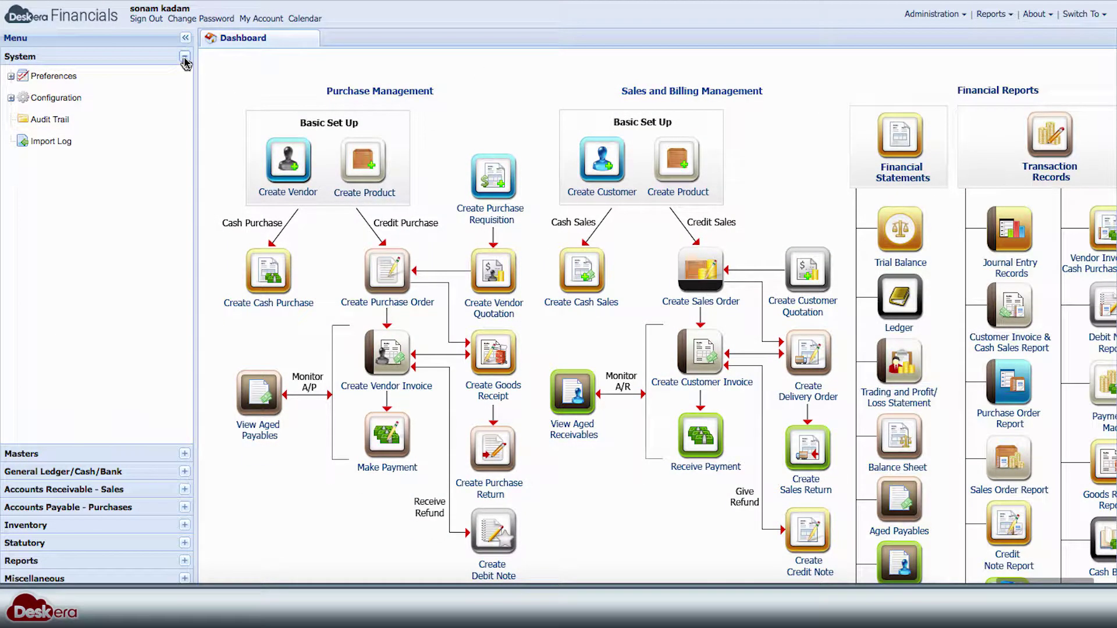
In System Controls preferences, confirm Generate Barcode is active with Code 128 as the barcode type.
click(11, 77)
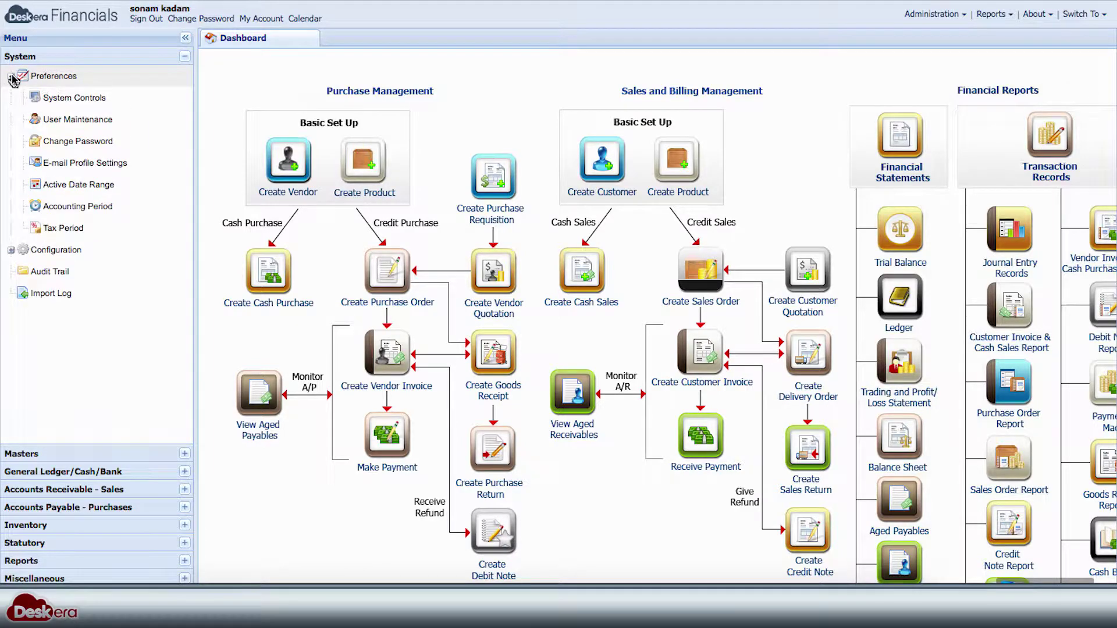
click(79, 103)
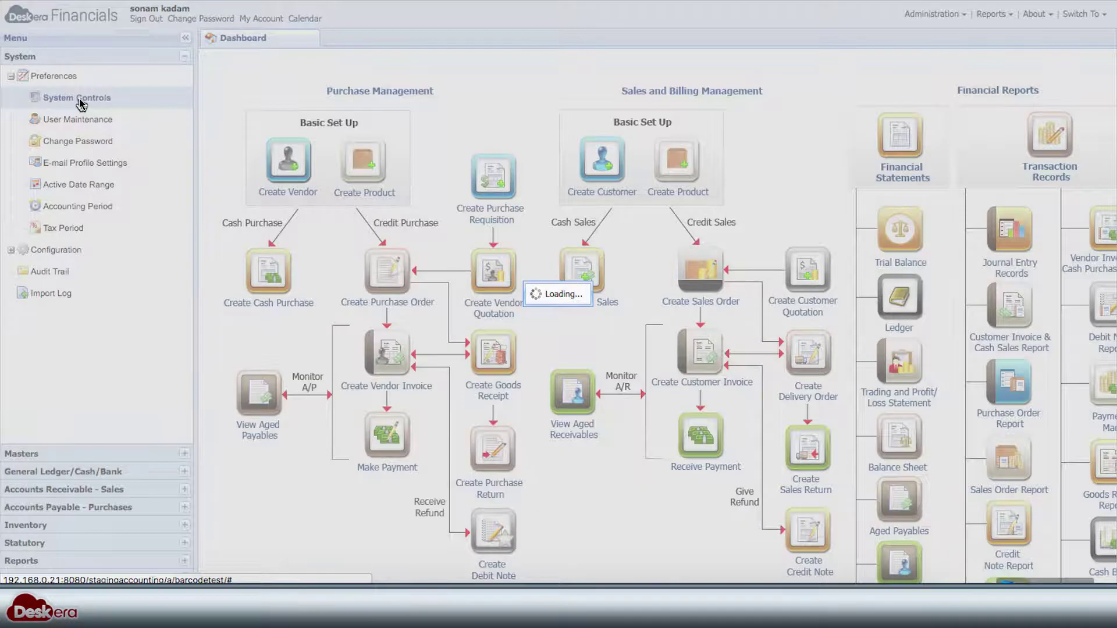
scroll(586, 346, down, 5)
scroll(586, 346, down, 5)
scroll(586, 346, down, 5)
scroll(586, 347, down, 3)
scroll(586, 346, down, 2)
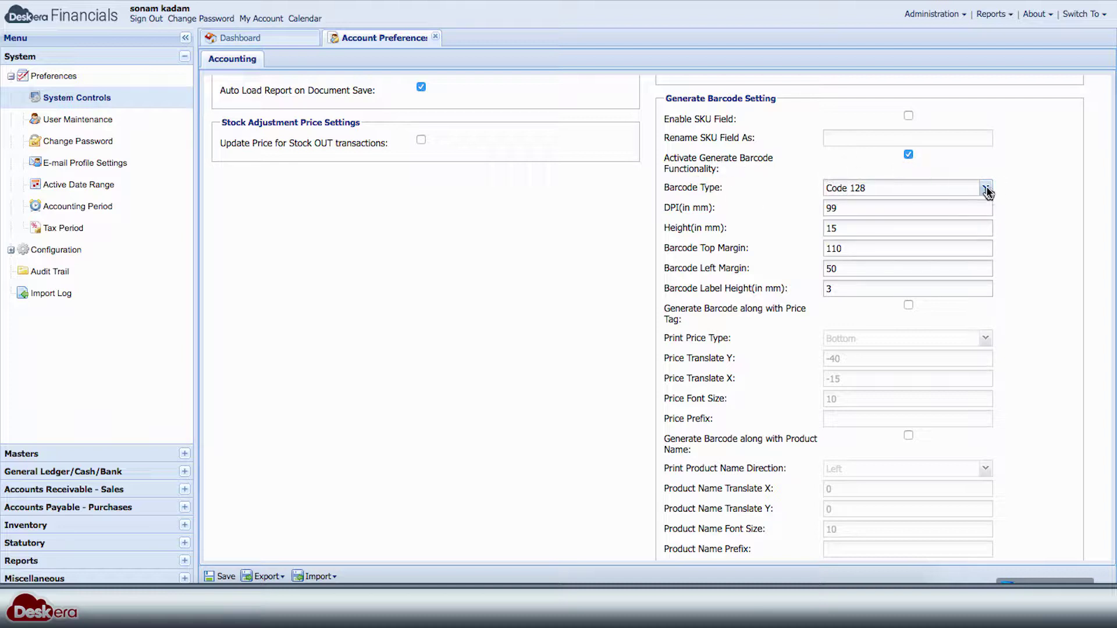
click(986, 189)
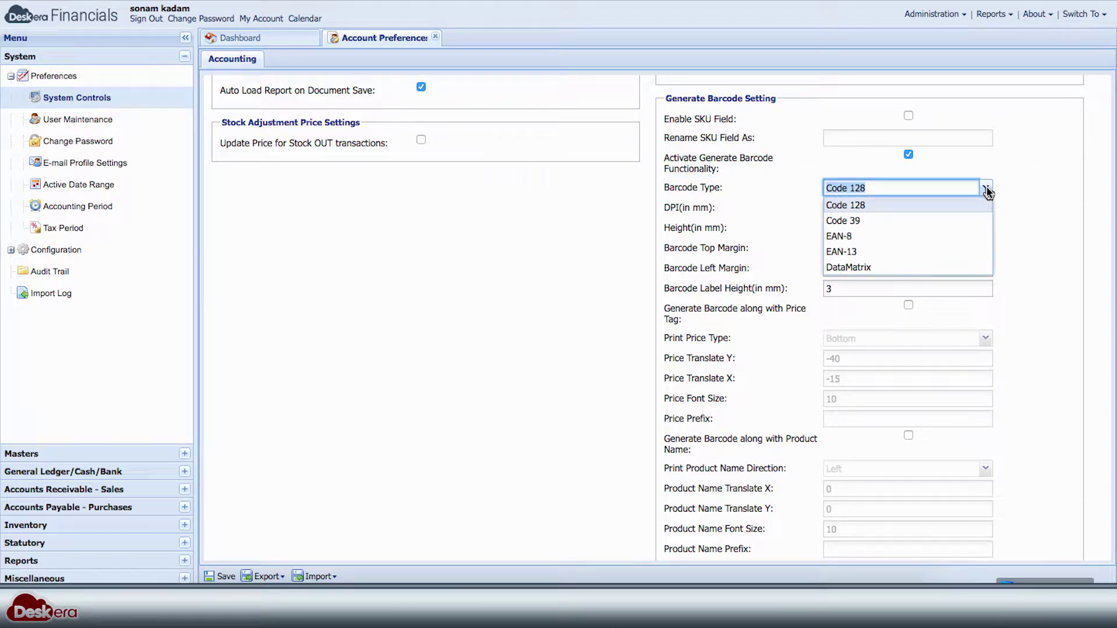
click(1017, 160)
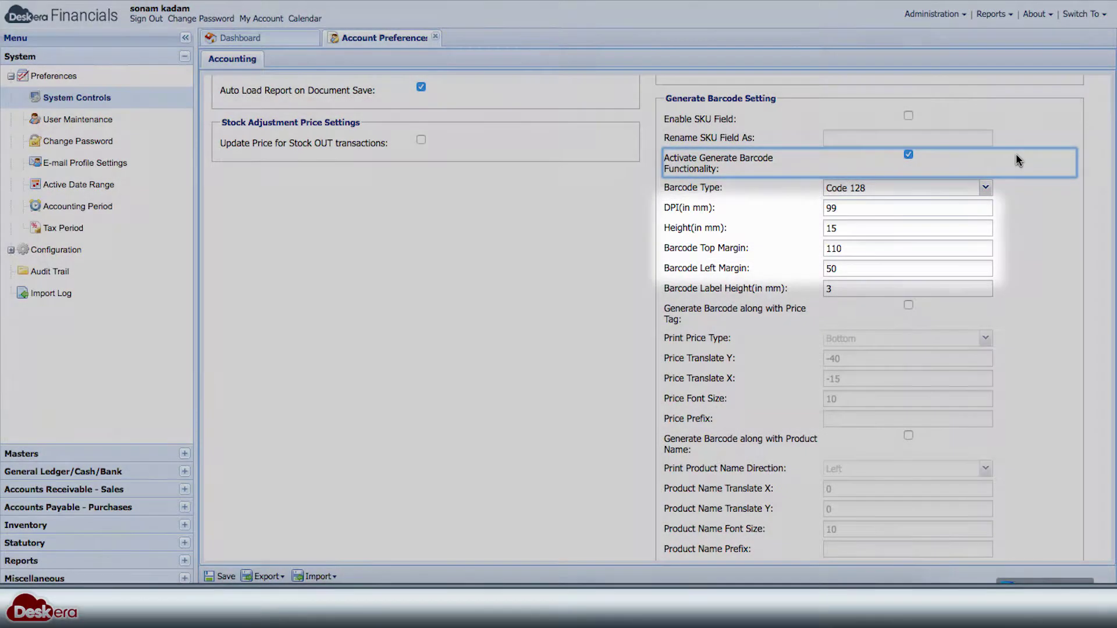
scroll(793, 325, down, 4)
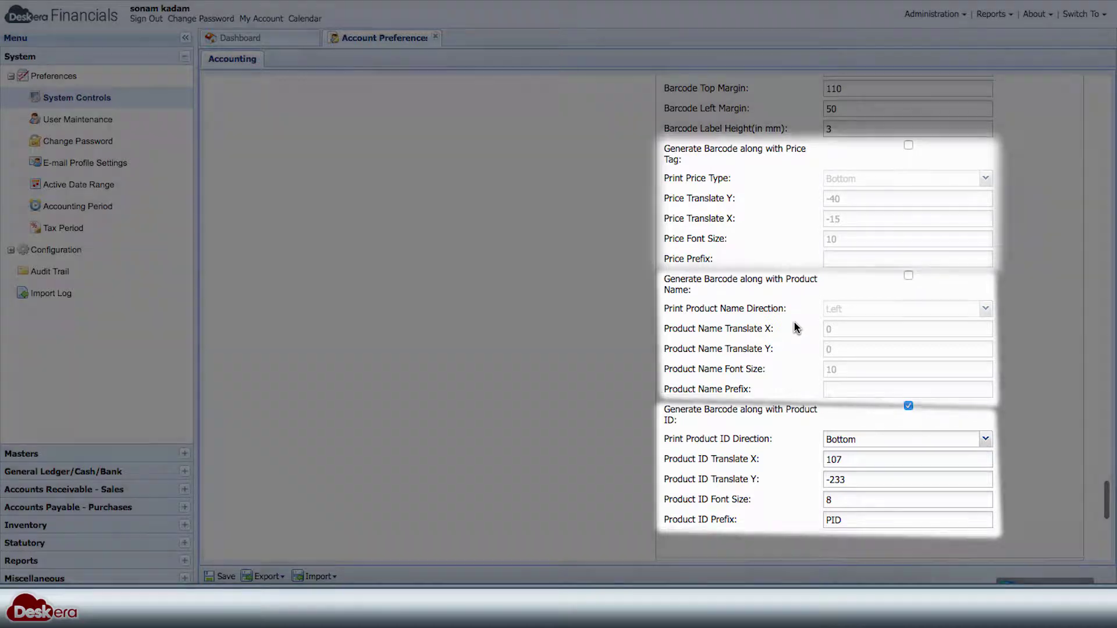
scroll(794, 327, down, 2)
scroll(795, 327, down, 3)
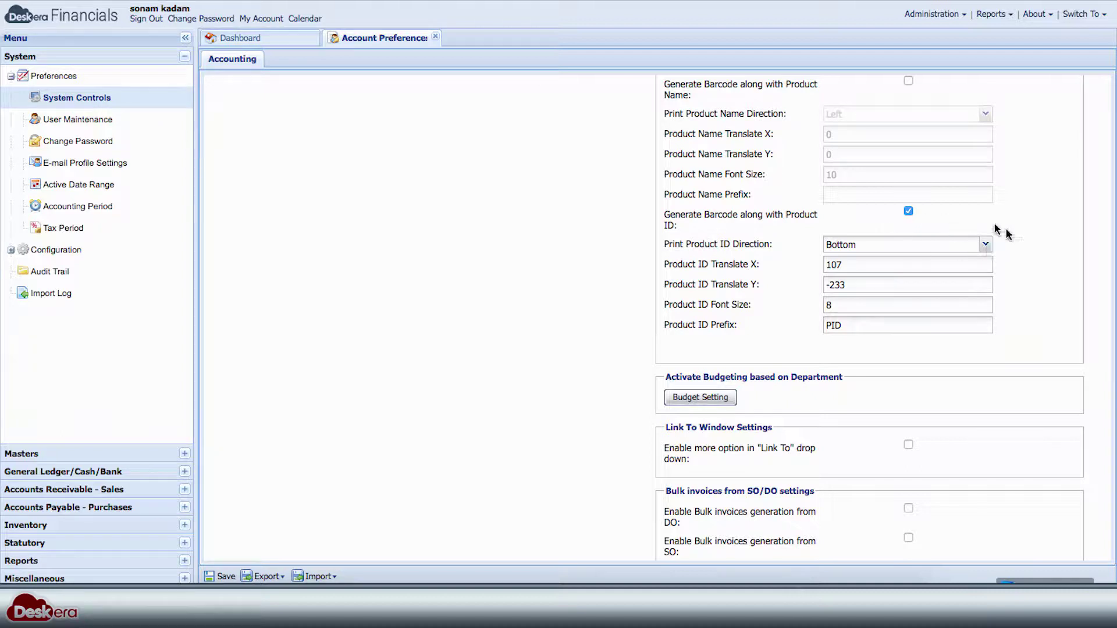
Keep product ID printed at Bottom, font size 8, prefix PID, then save and apply the settings.
click(986, 246)
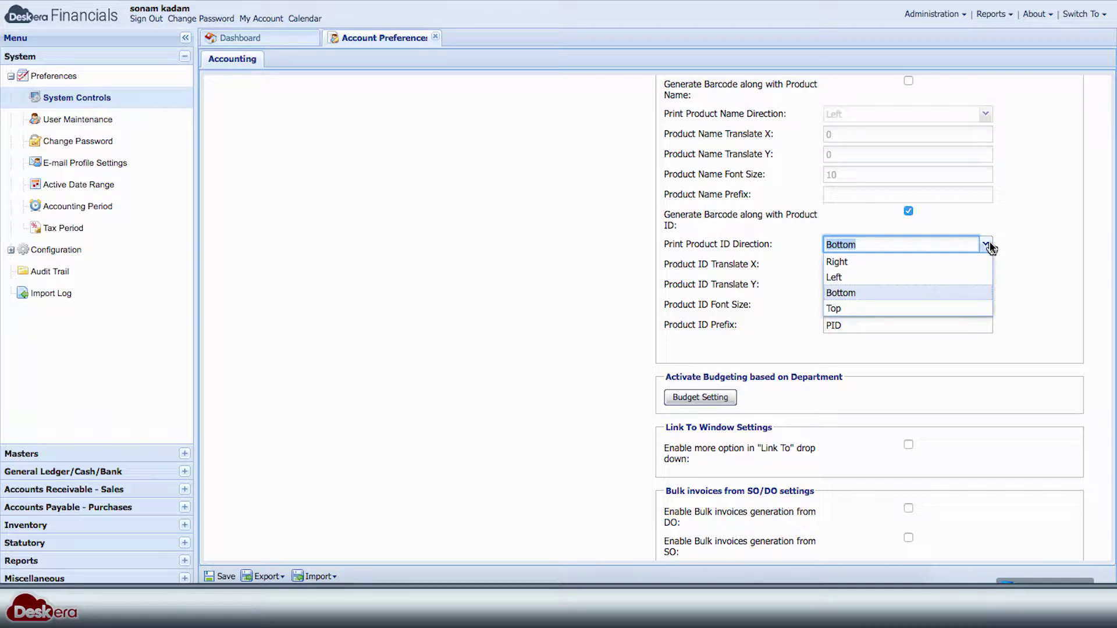
click(1038, 240)
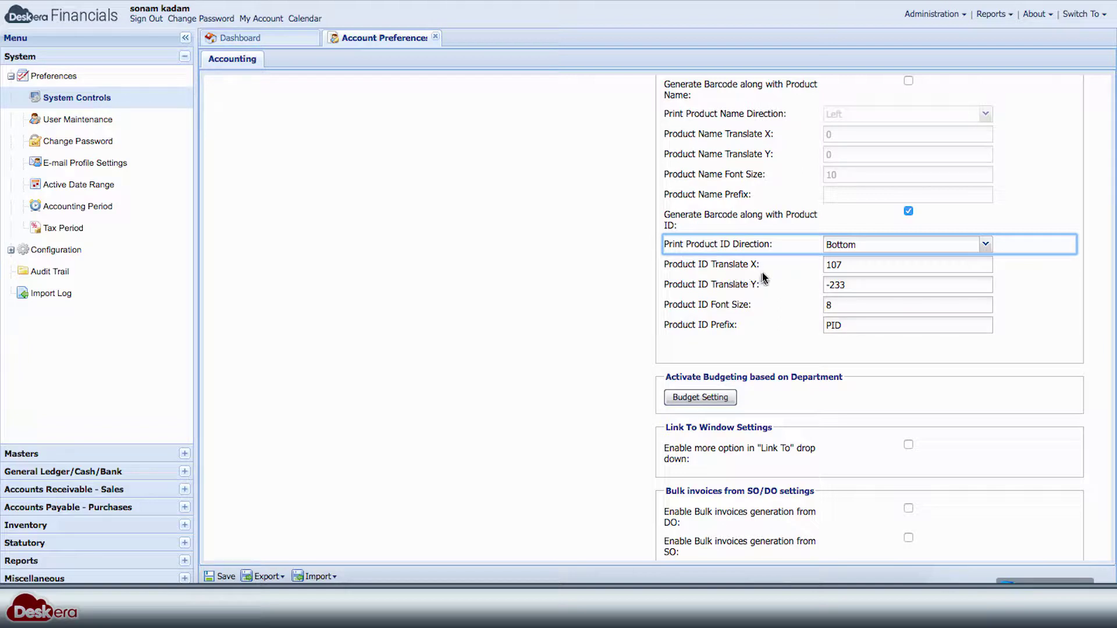
click(841, 309)
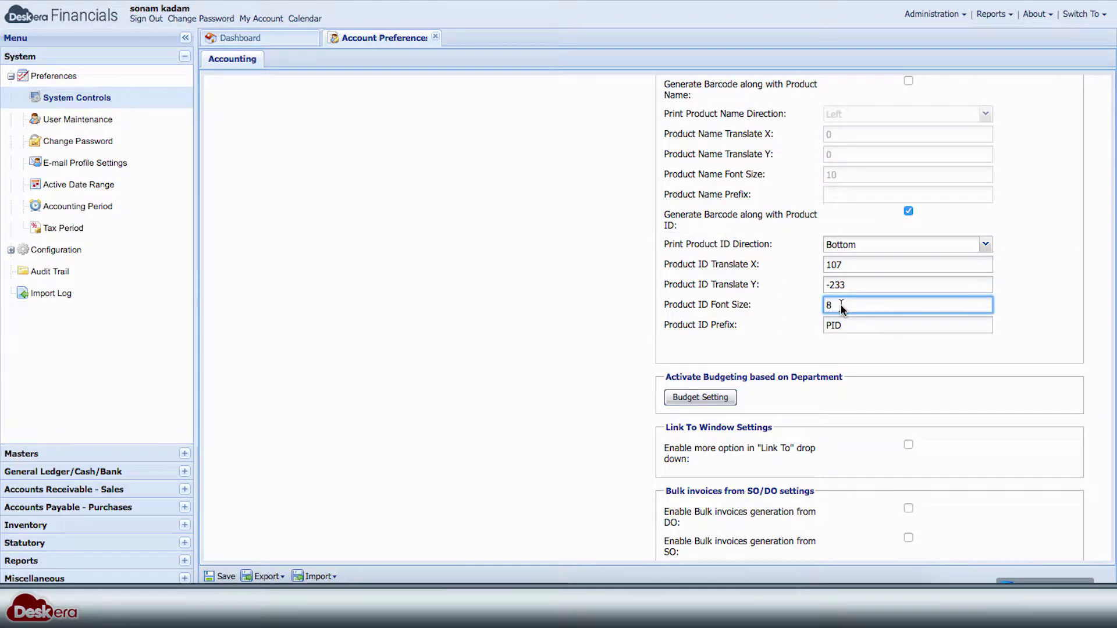
click(872, 330)
click(220, 576)
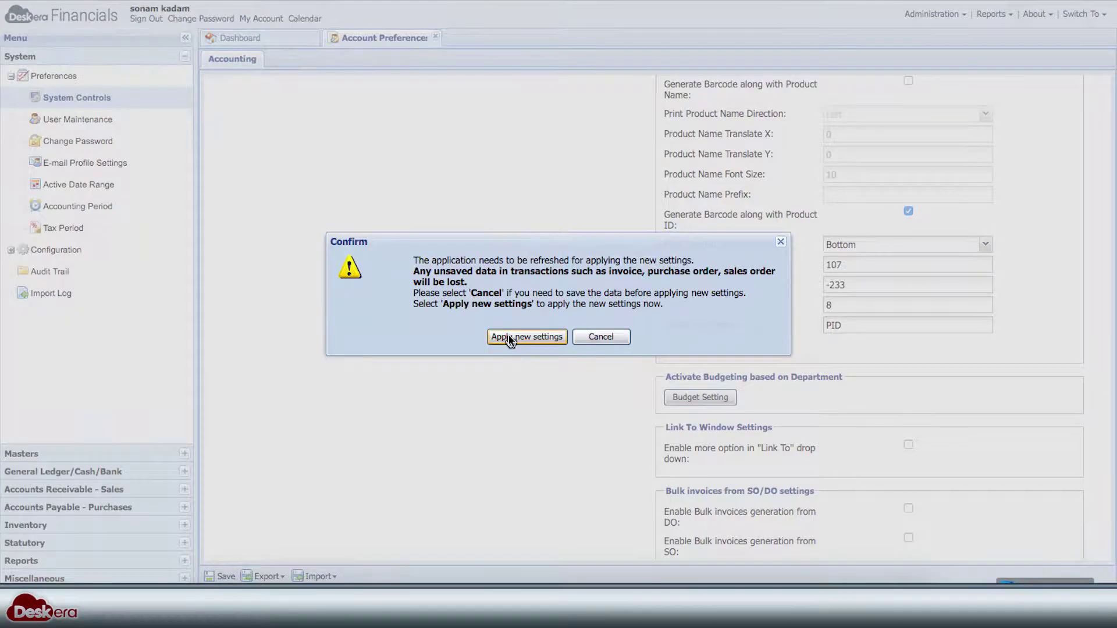
click(516, 338)
From Product Management, select Green Tea and start editing the product.
click(560, 315)
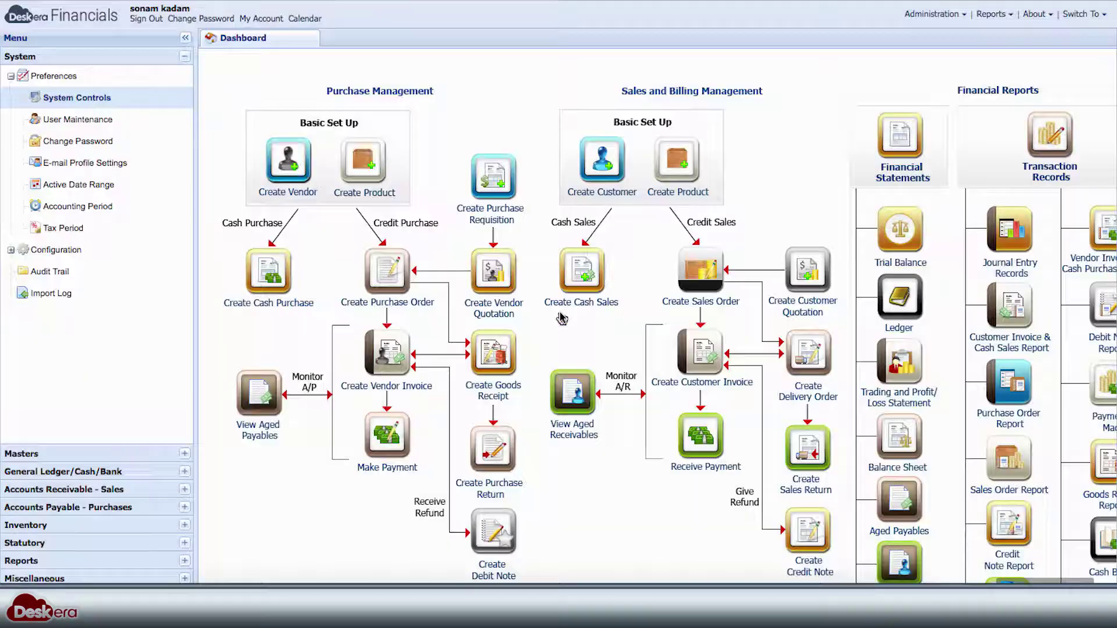
scroll(529, 249, down, 2)
scroll(530, 249, down, 4)
click(453, 347)
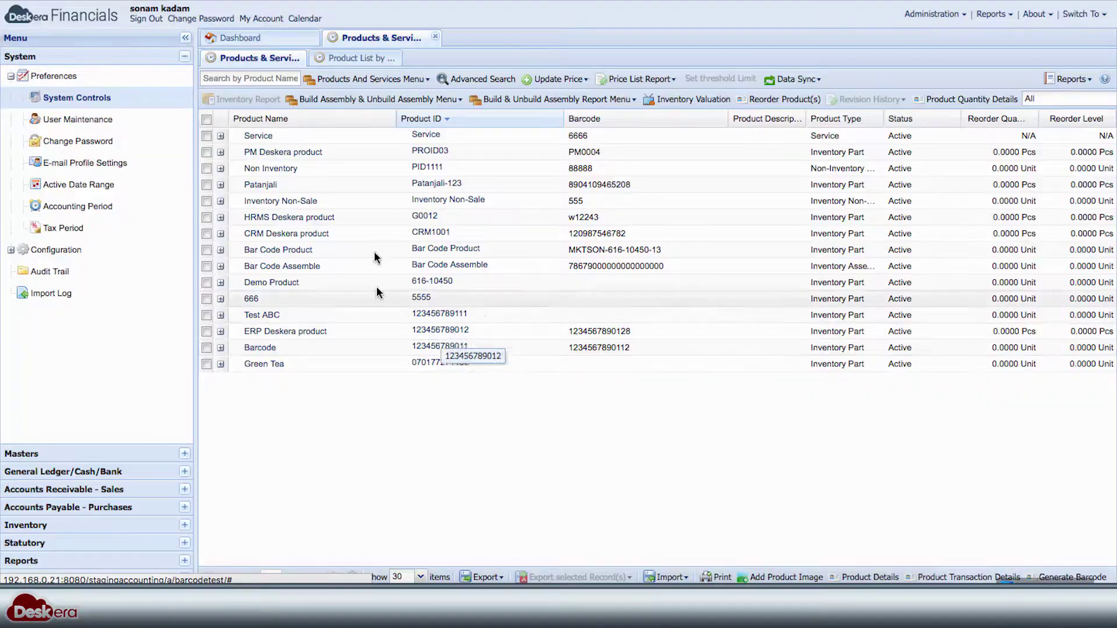
click(209, 364)
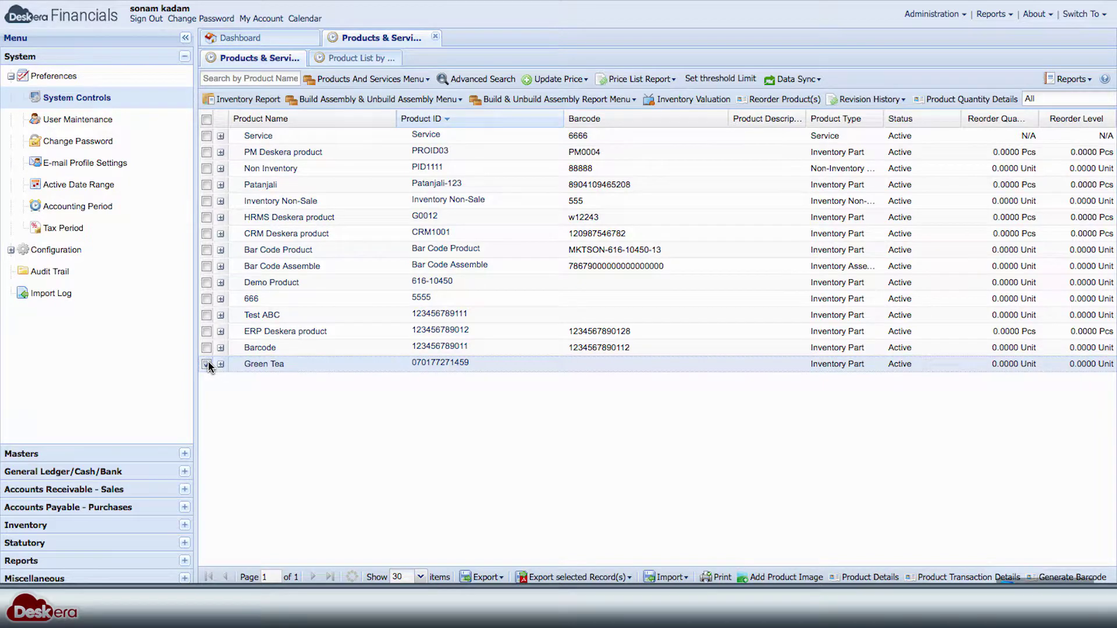
click(185, 38)
click(252, 79)
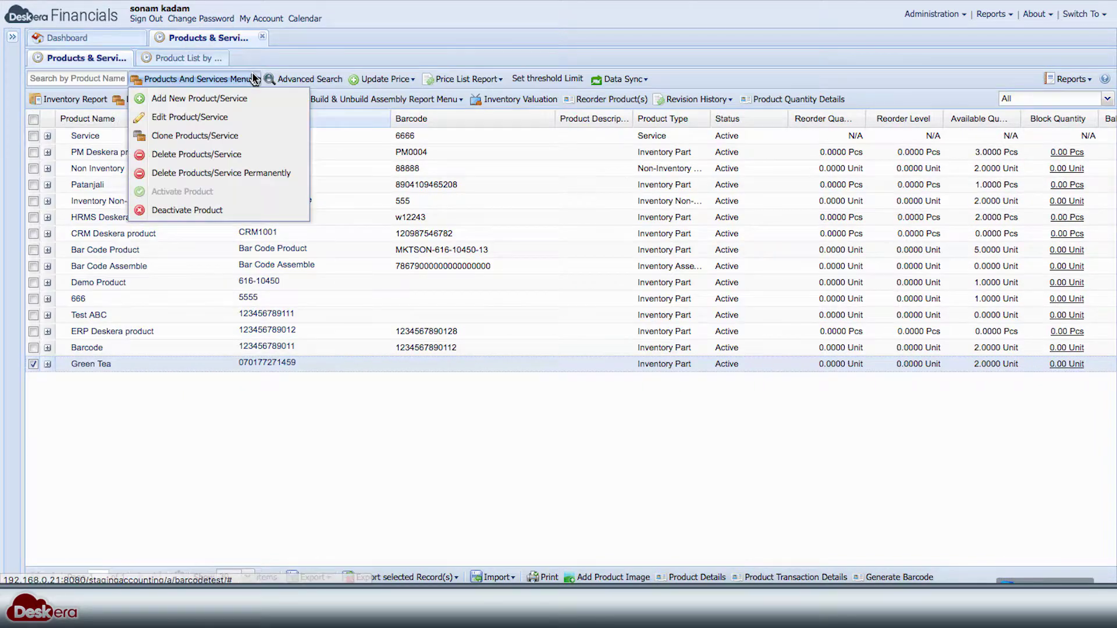
click(217, 117)
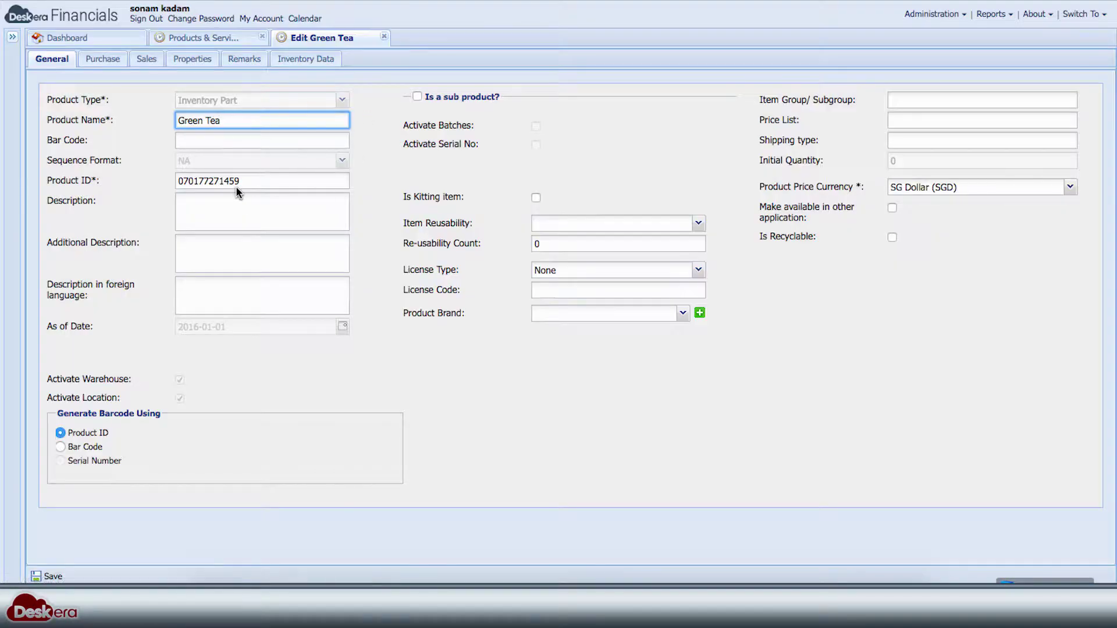
Set Green Tea to Generate Barcode Using Product ID, review its detail tabs, save and close the form.
click(256, 181)
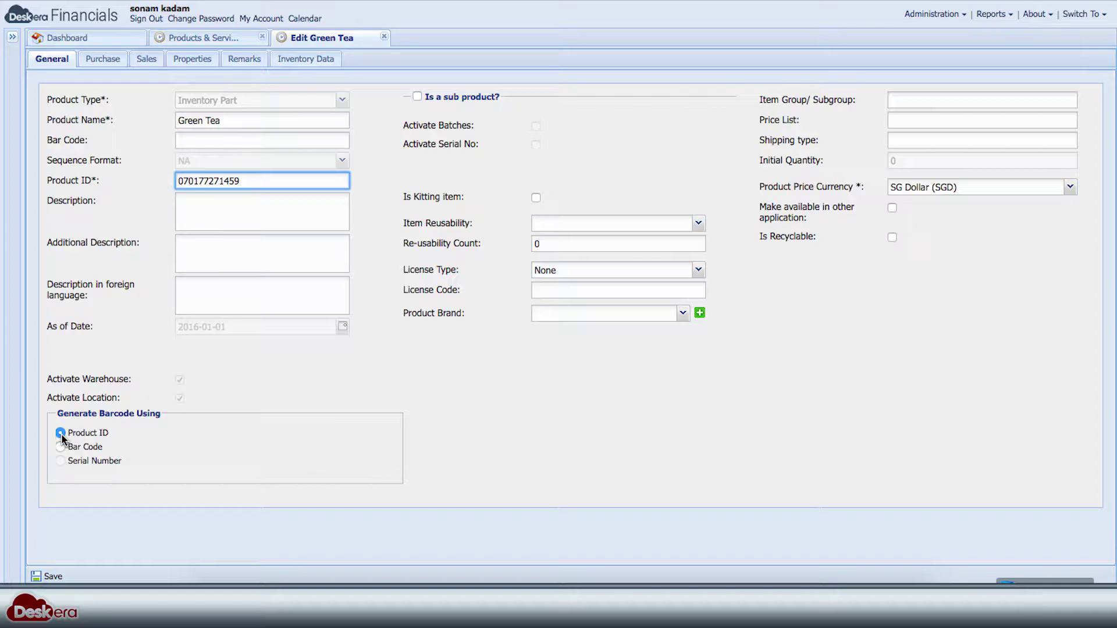
click(552, 451)
click(101, 60)
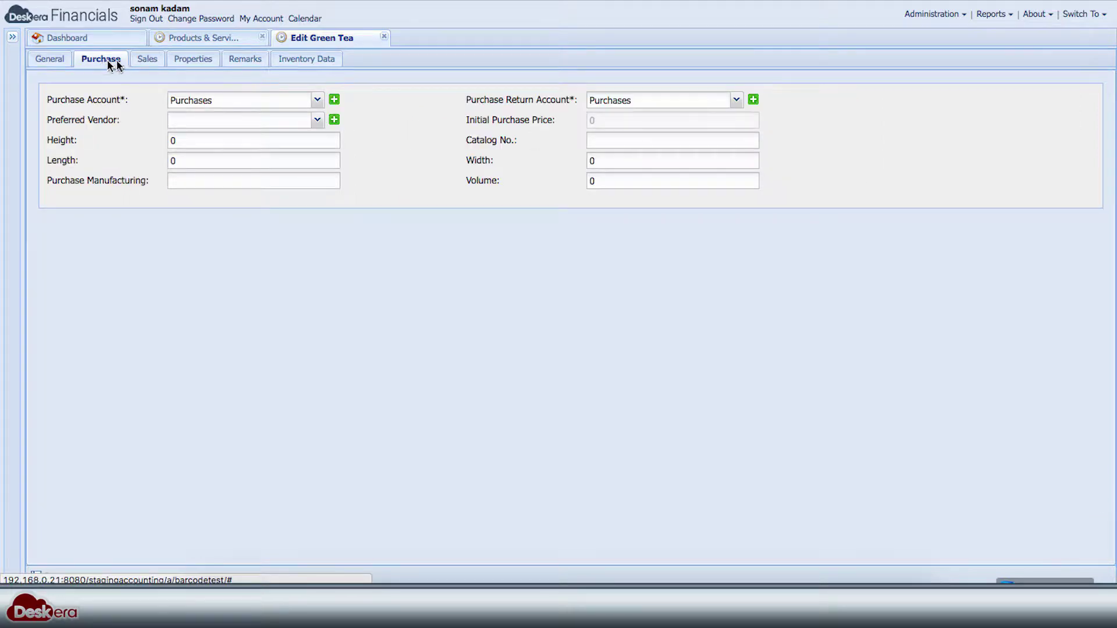
click(147, 60)
click(192, 59)
click(246, 60)
click(310, 60)
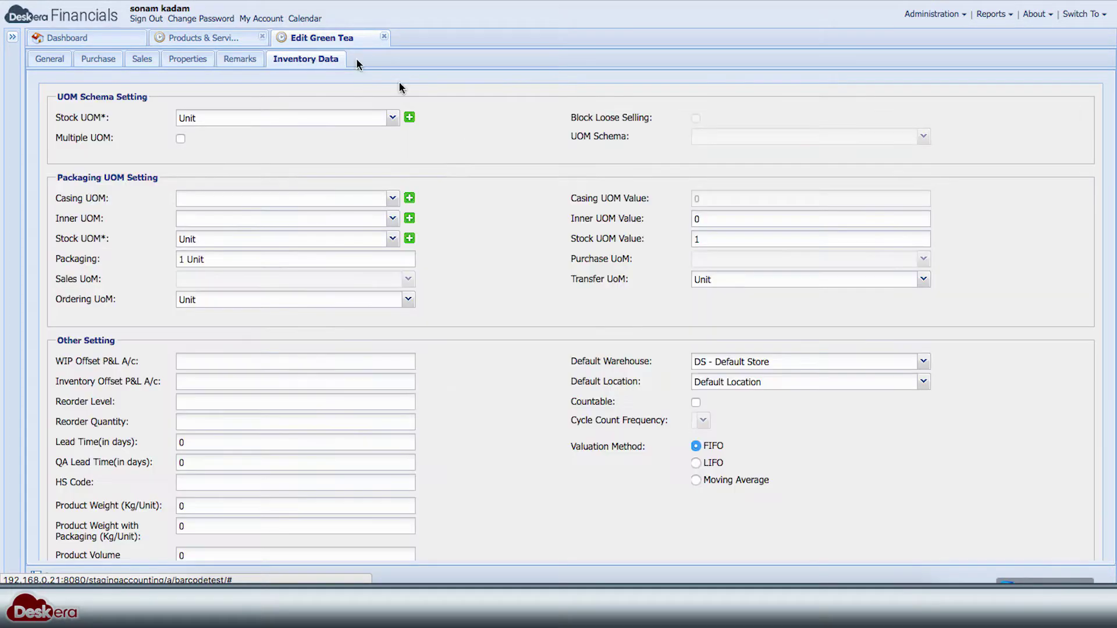
key(Return)
click(646, 12)
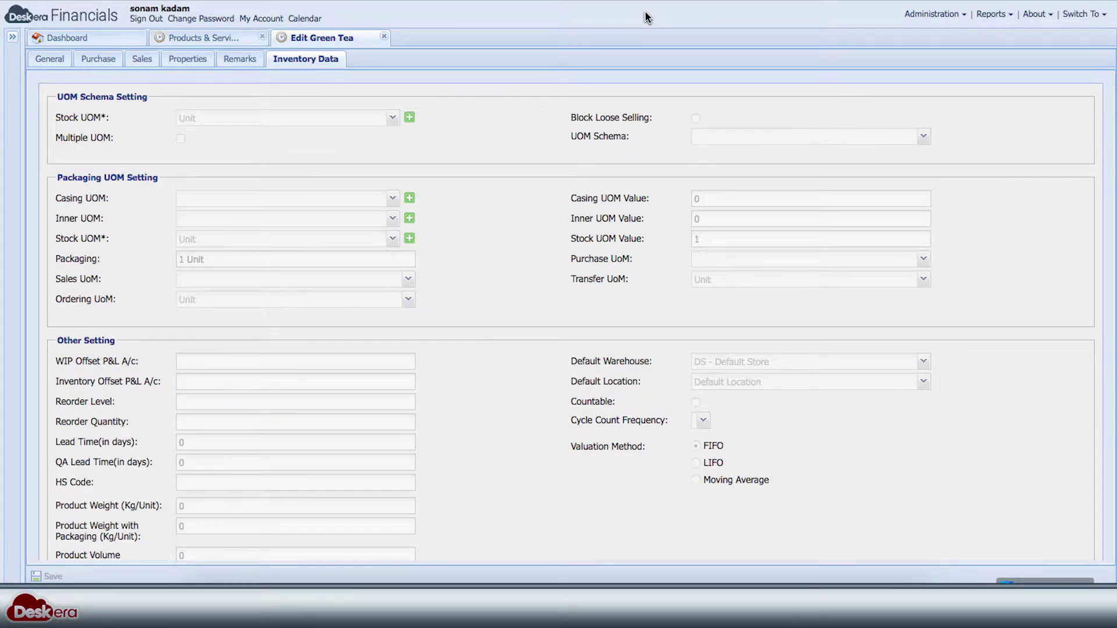
click(384, 37)
Start a new goods receipt from the dashboard with vendor Rahul.
click(98, 40)
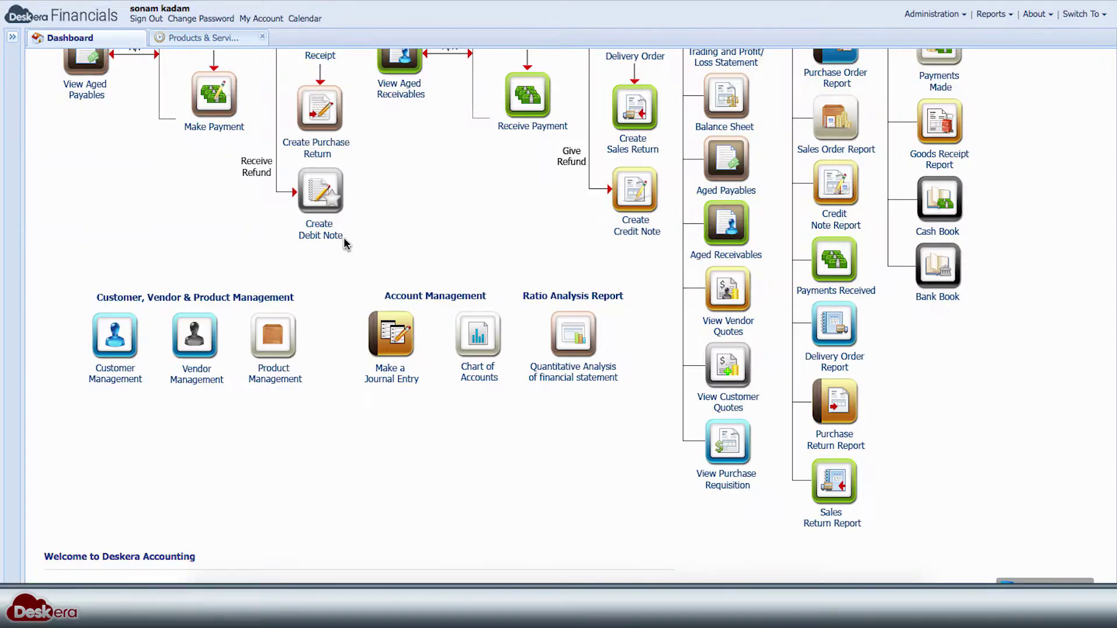
scroll(341, 235, up, 3)
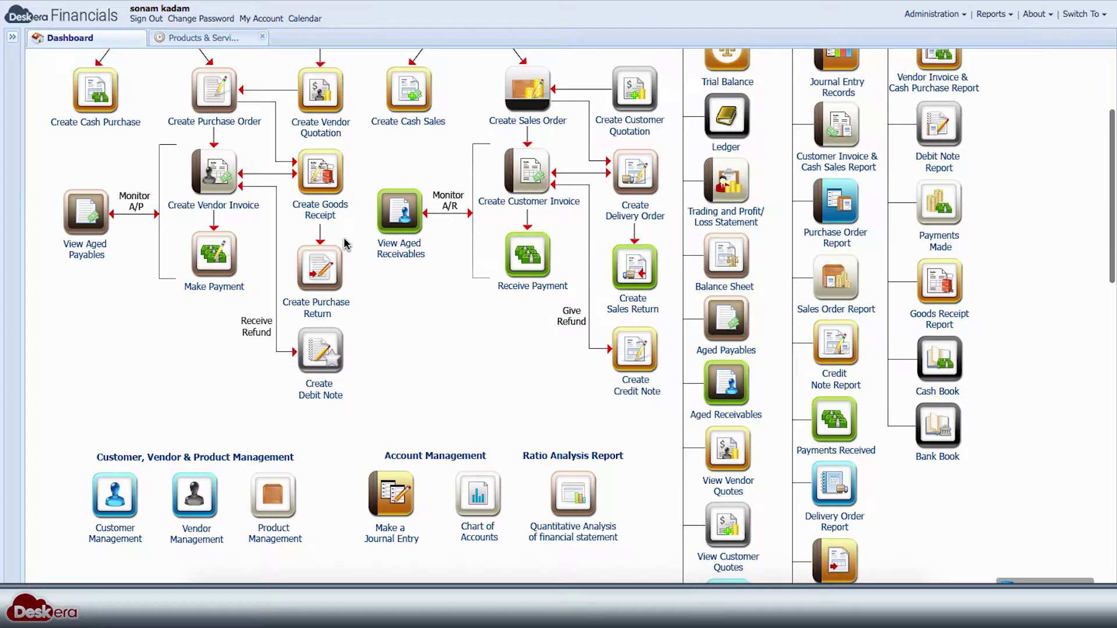
click(319, 202)
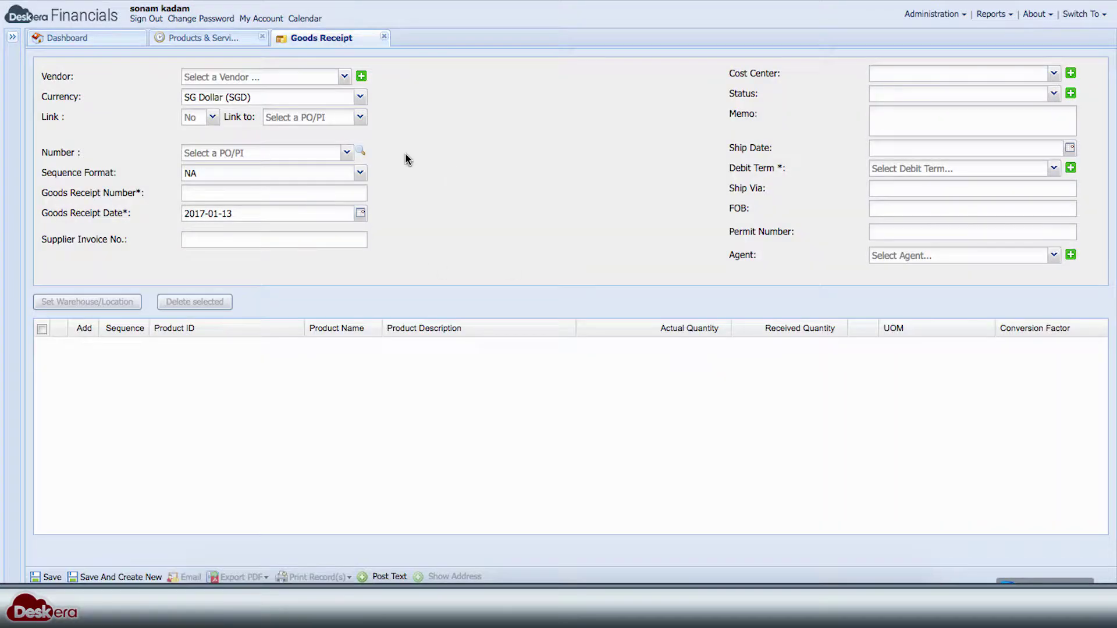
click(344, 77)
click(319, 94)
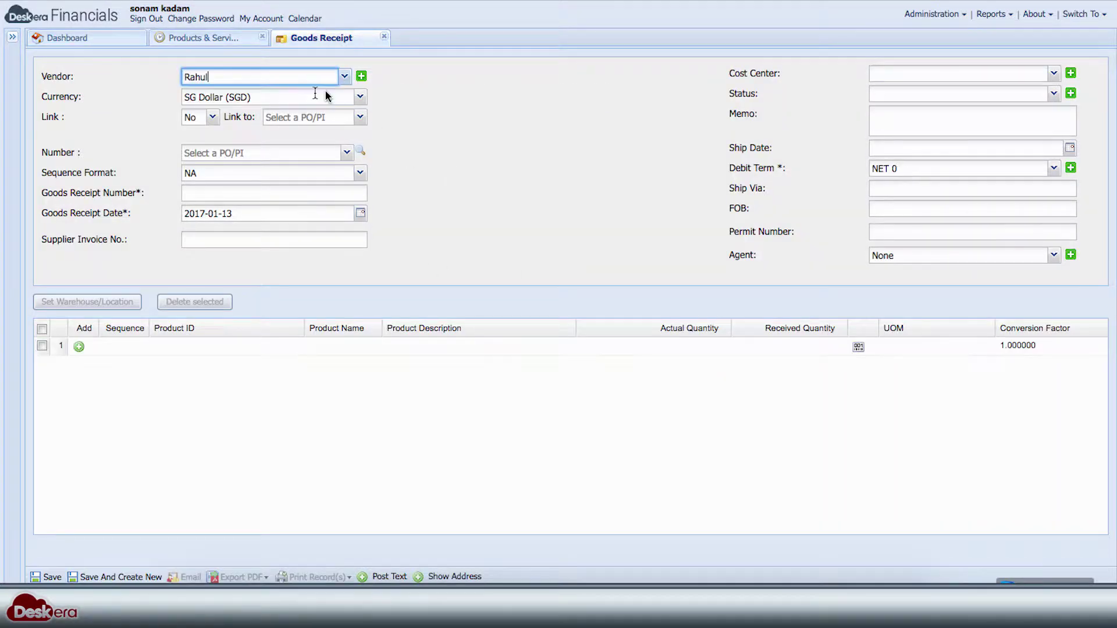
click(200, 346)
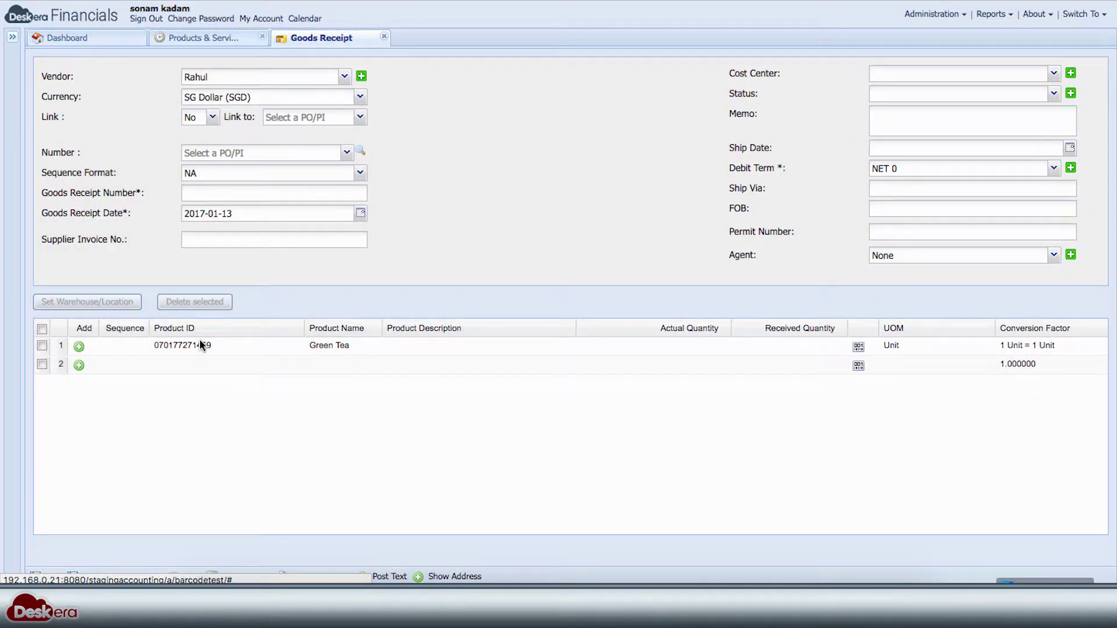
click(719, 348)
text(2)
click(803, 348)
text(2)
click(798, 435)
click(206, 196)
text(GRN-000001)
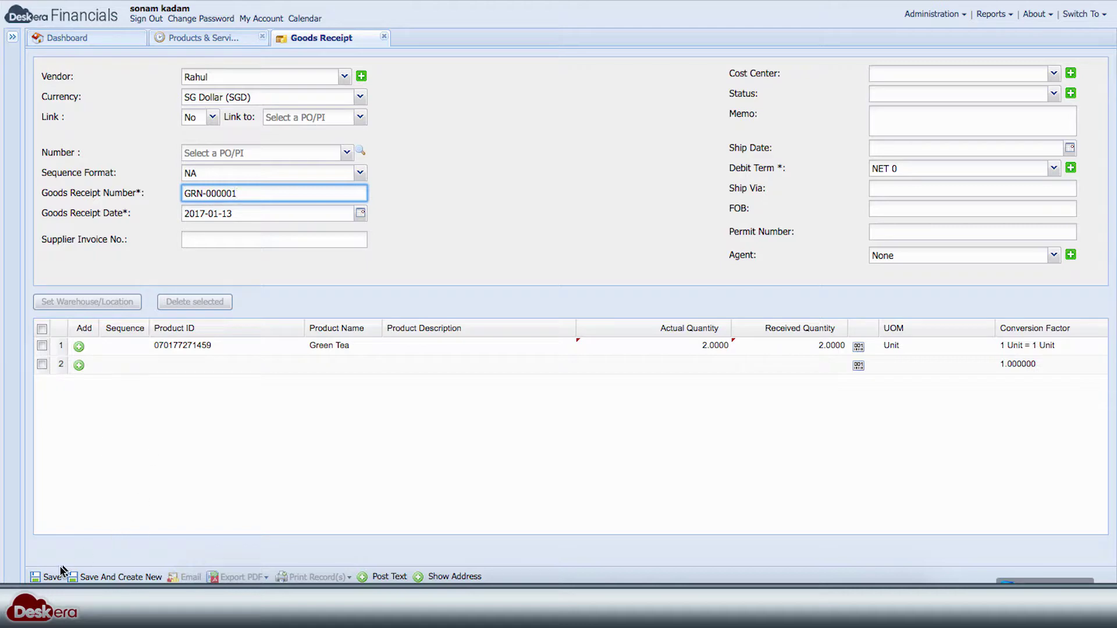
click(48, 577)
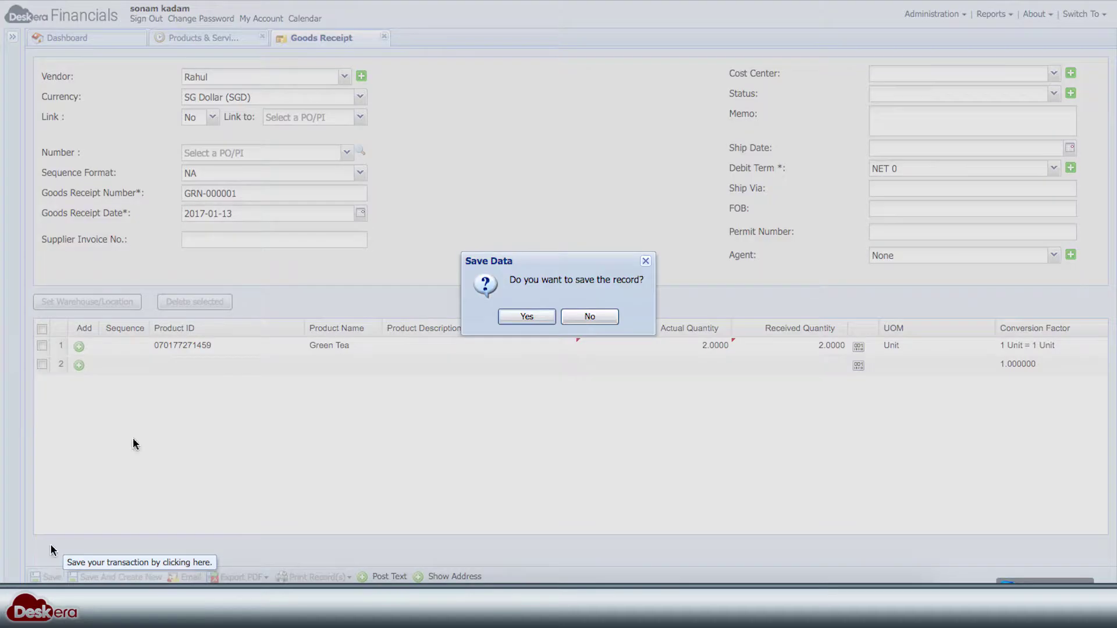
click(530, 322)
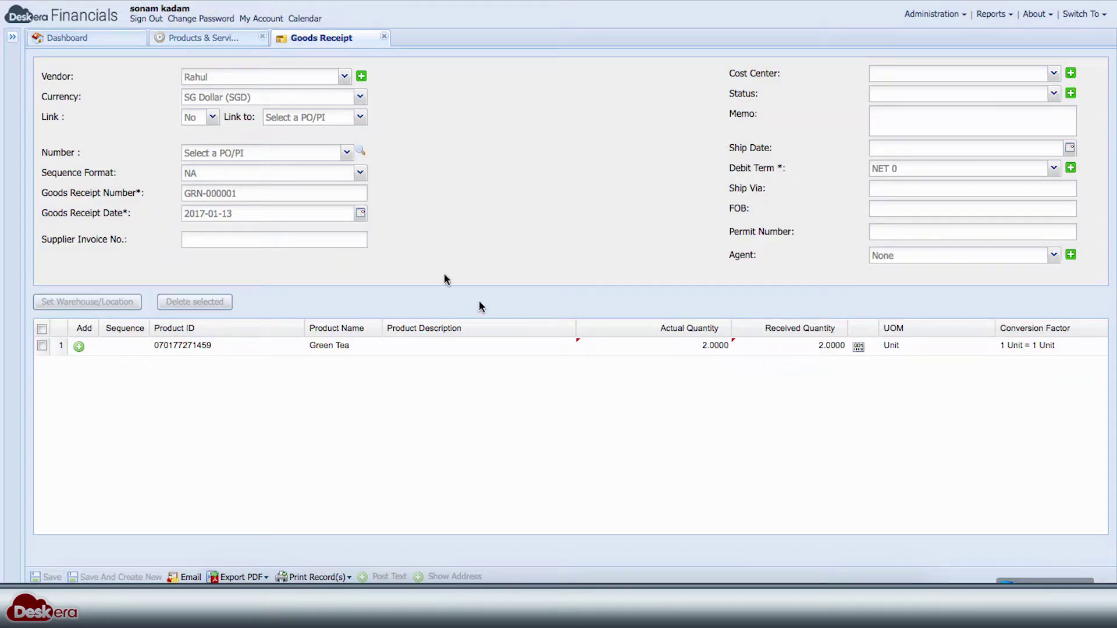
Refresh the product list to see Green Tea at 4 units, close the goods receipt and return to the dashboard.
click(210, 38)
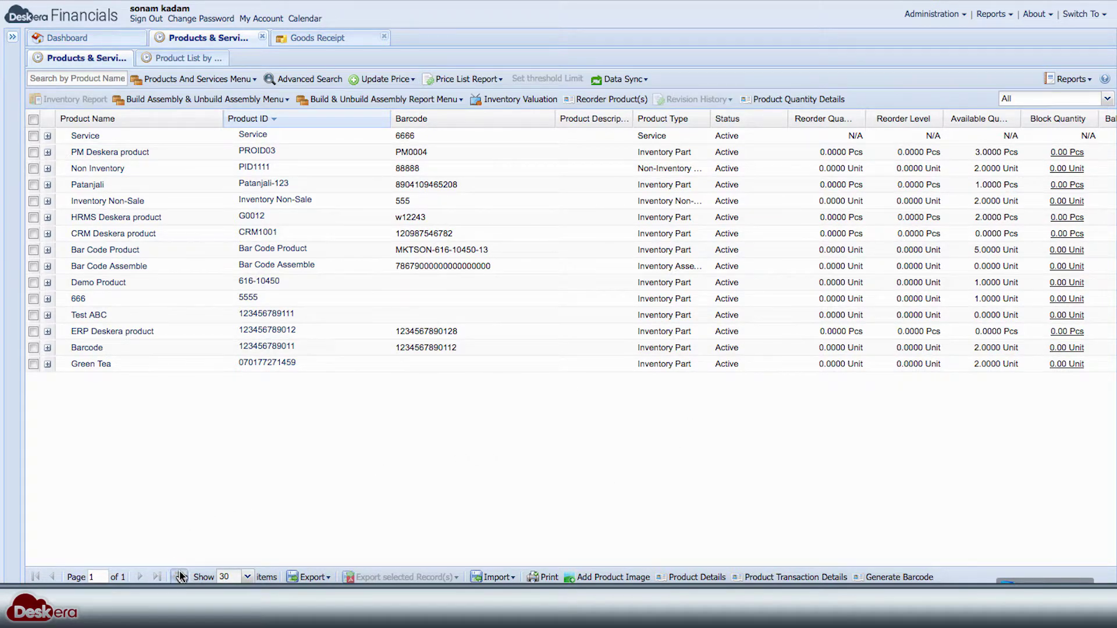
click(180, 578)
click(981, 367)
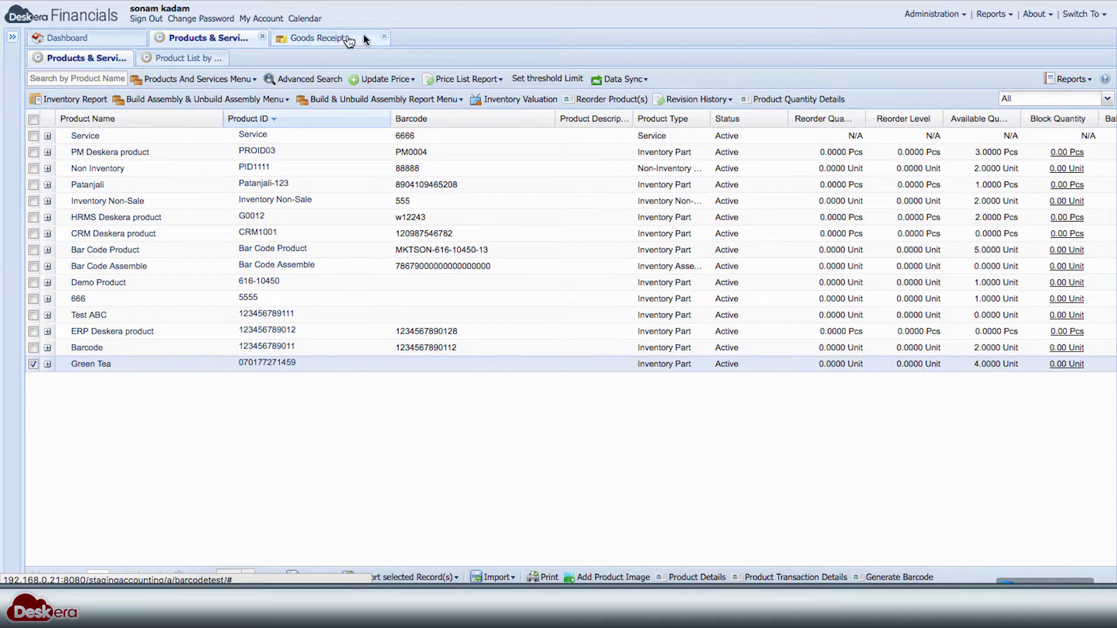
click(384, 38)
click(87, 43)
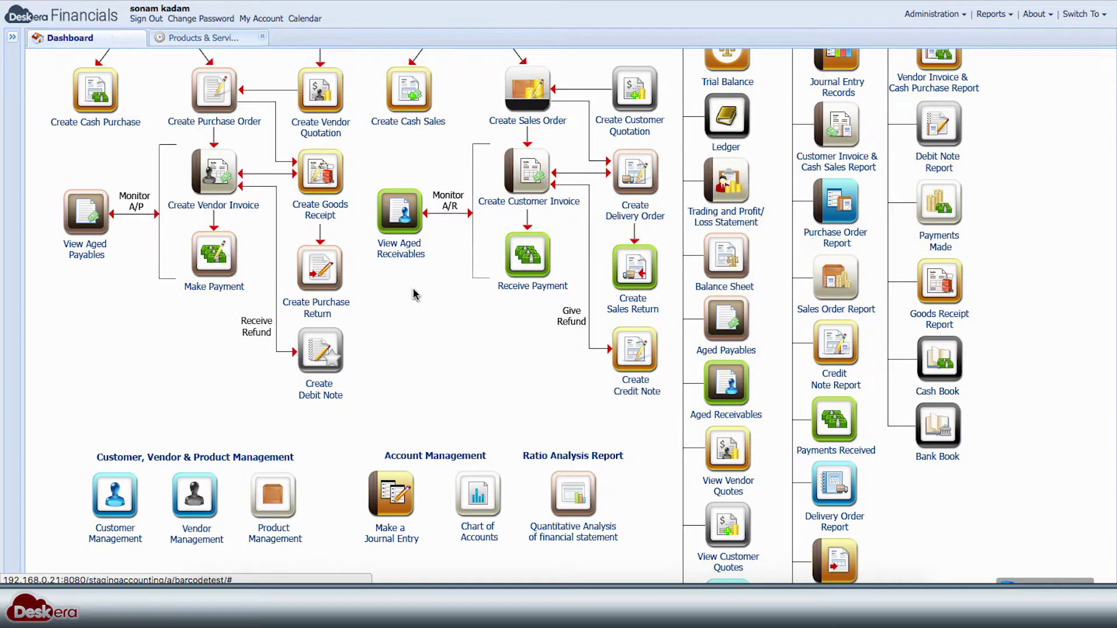
Start a new customer invoice with the customer chosen and number SI-000000123.
click(526, 183)
click(349, 112)
click(200, 129)
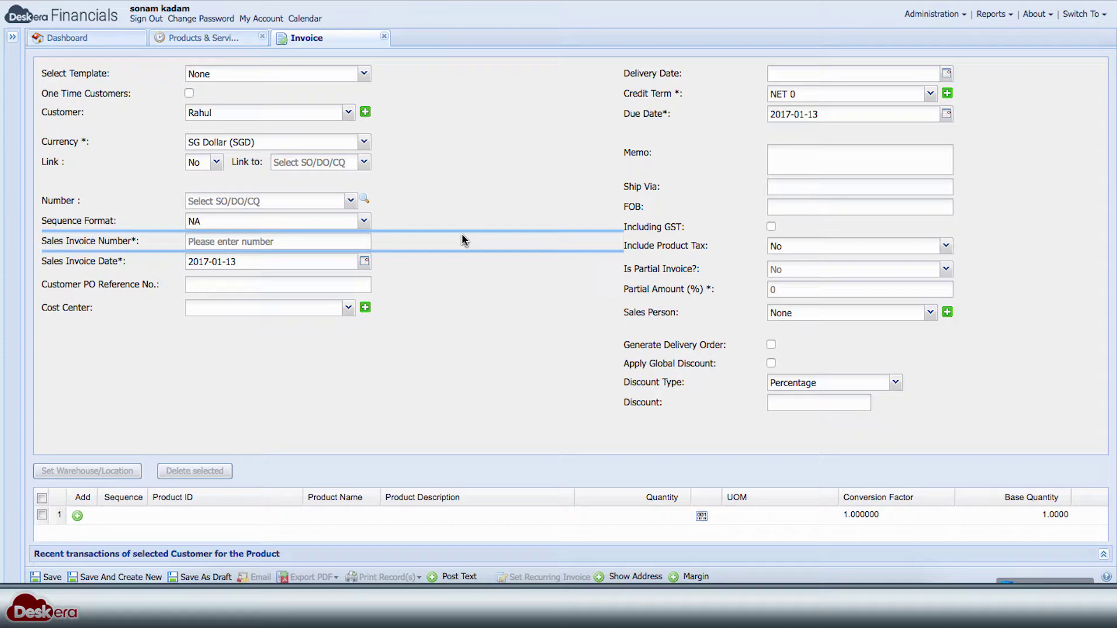
click(228, 242)
text(SI-000000123)
click(183, 522)
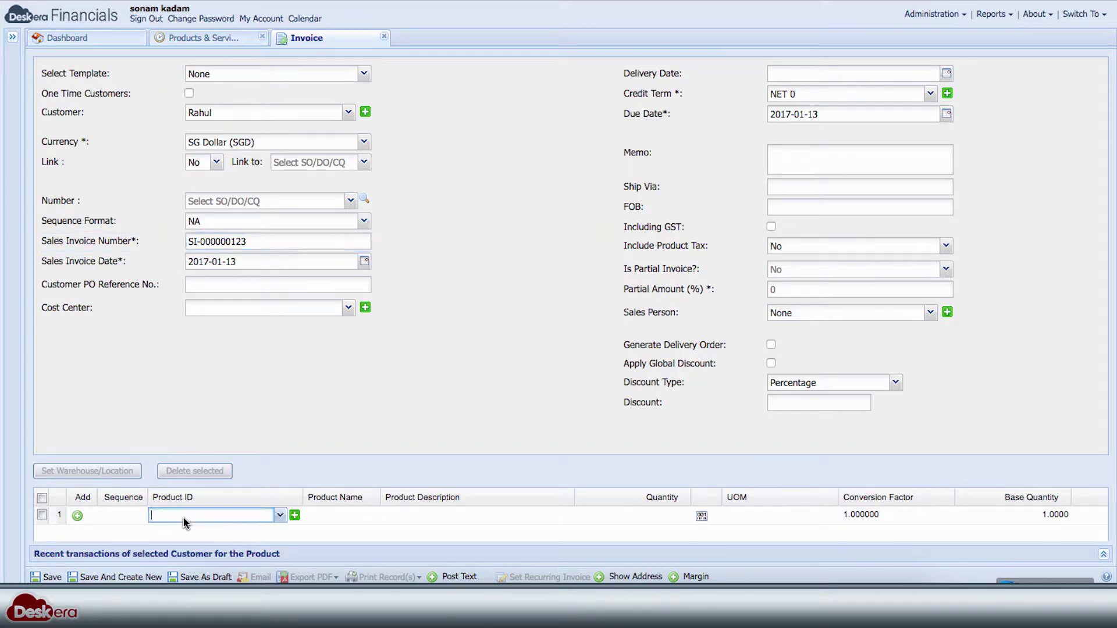
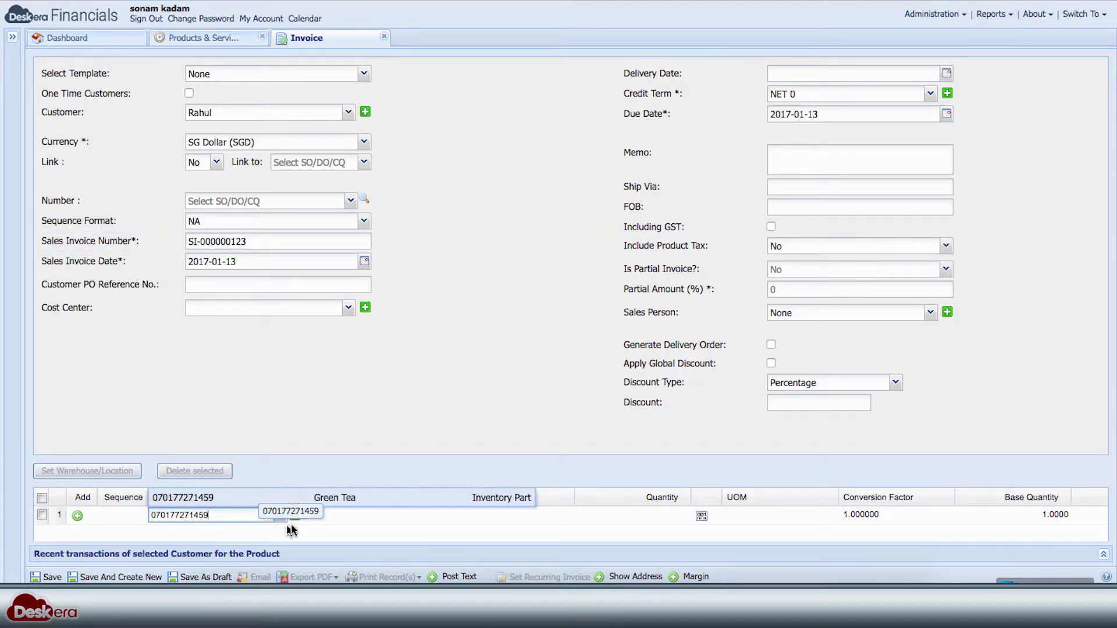
key(Return)
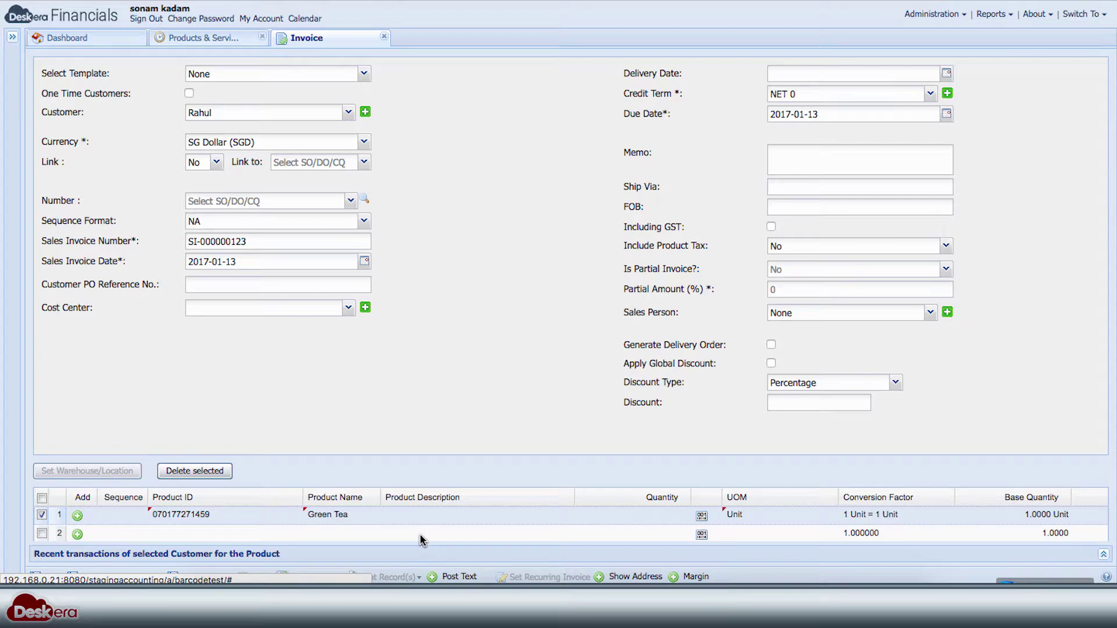
scroll(482, 367, down, 5)
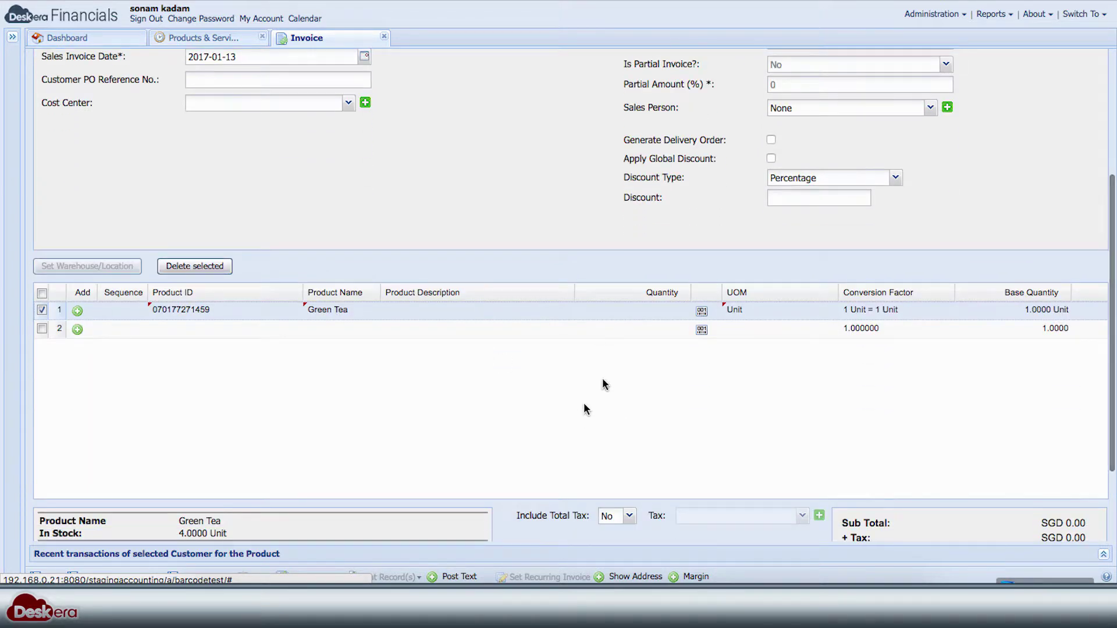
click(666, 312)
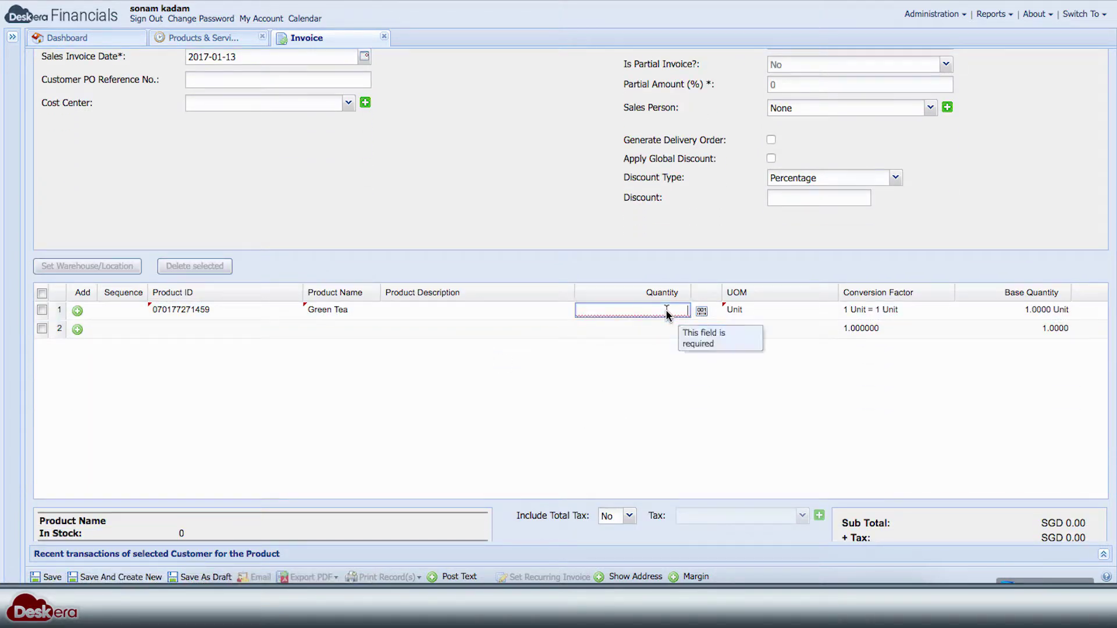
text(2)
click(710, 399)
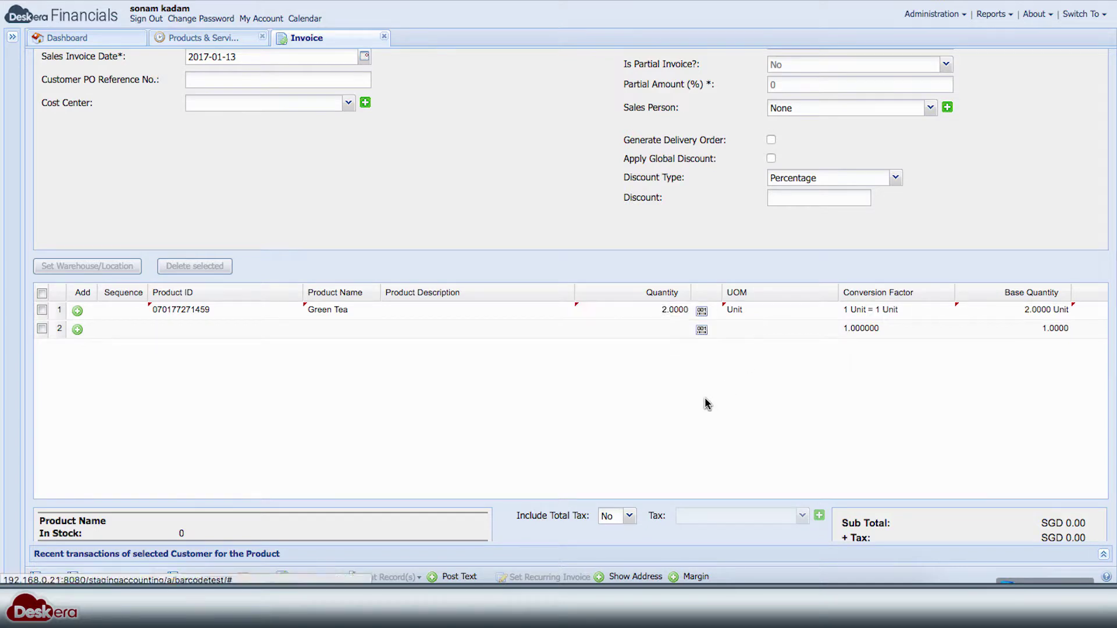
Generate delivery order DO-0000001 with the invoice and save it.
click(771, 141)
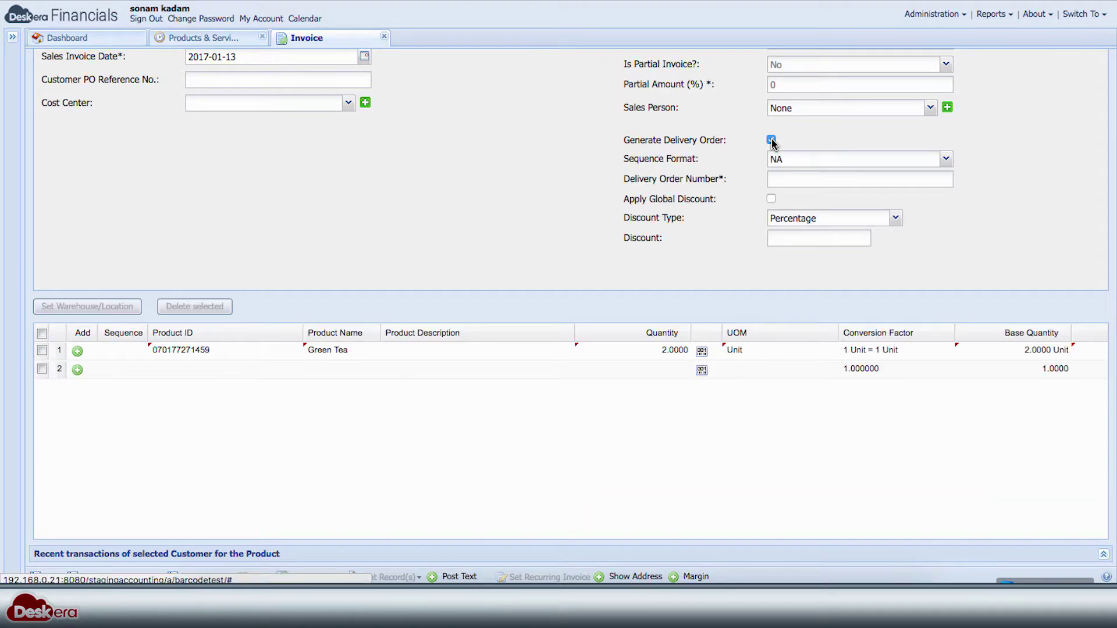
click(777, 179)
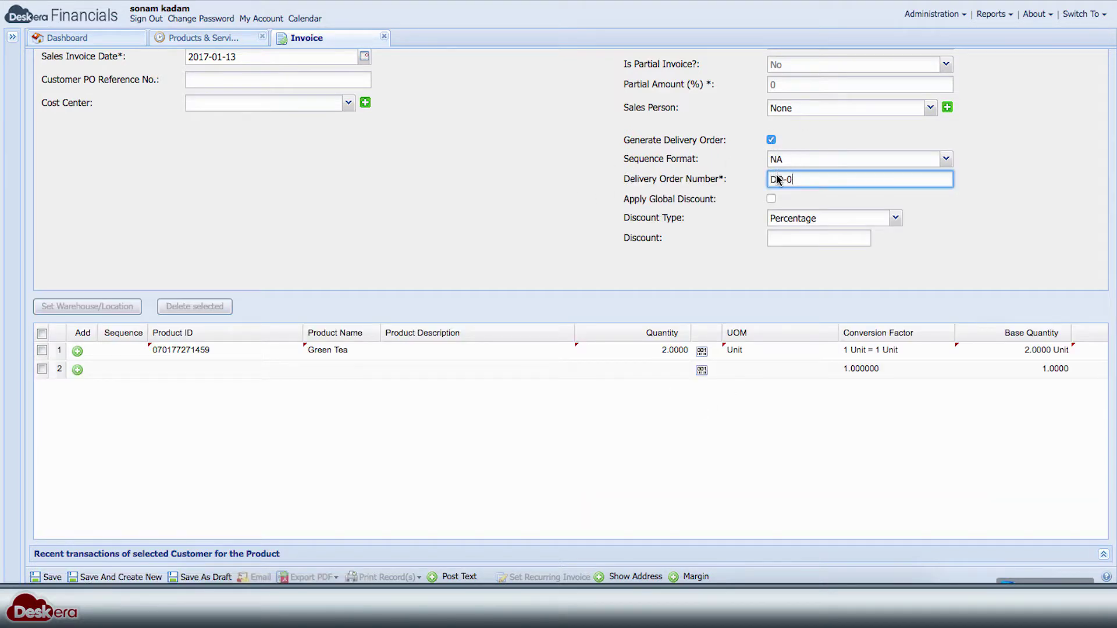
click(52, 577)
click(533, 319)
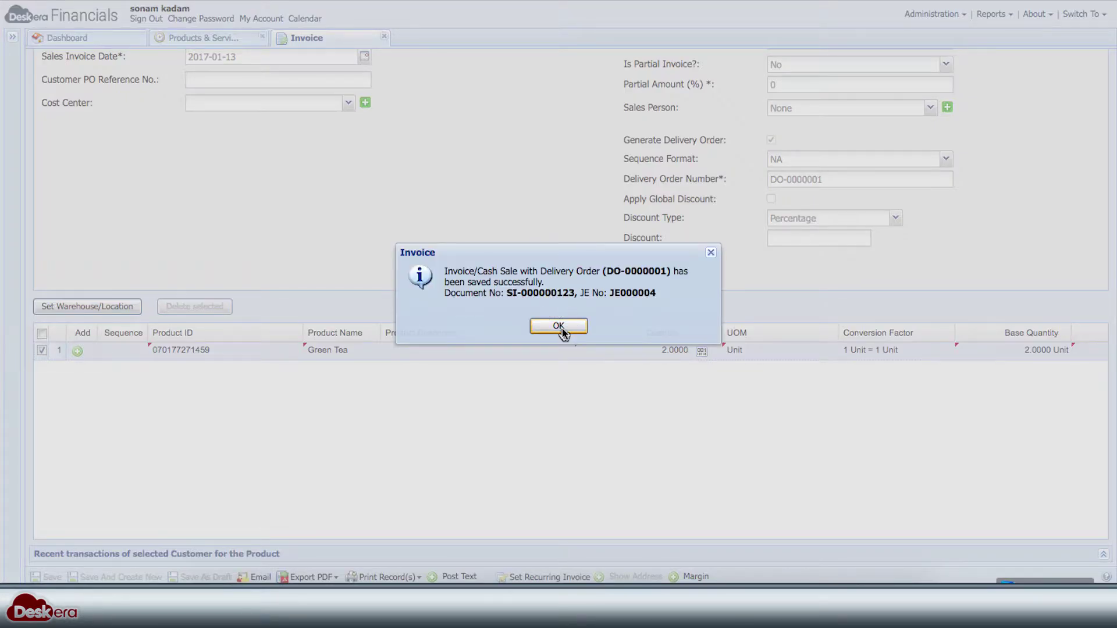
click(559, 328)
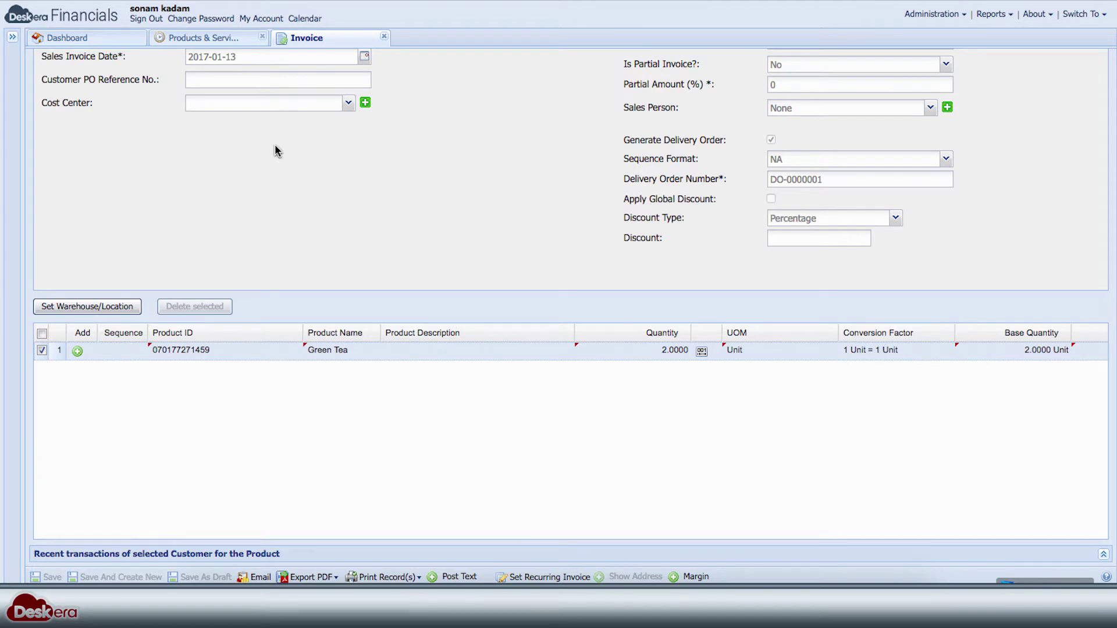
Check the refreshed product list shows Green Tea's available quantity back at 2 units.
click(187, 40)
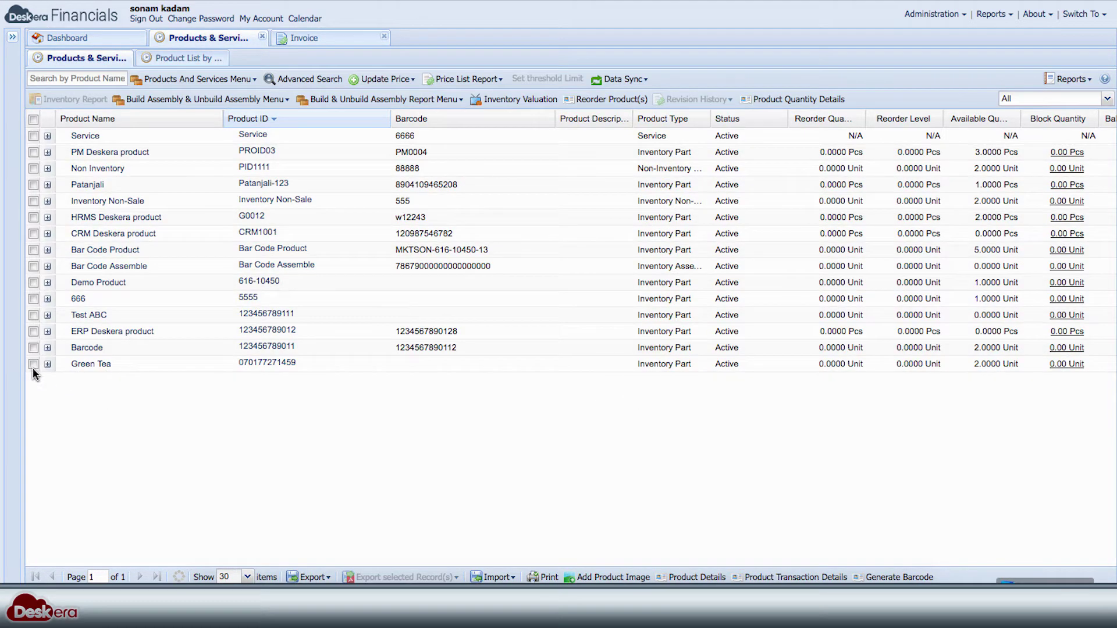
click(34, 365)
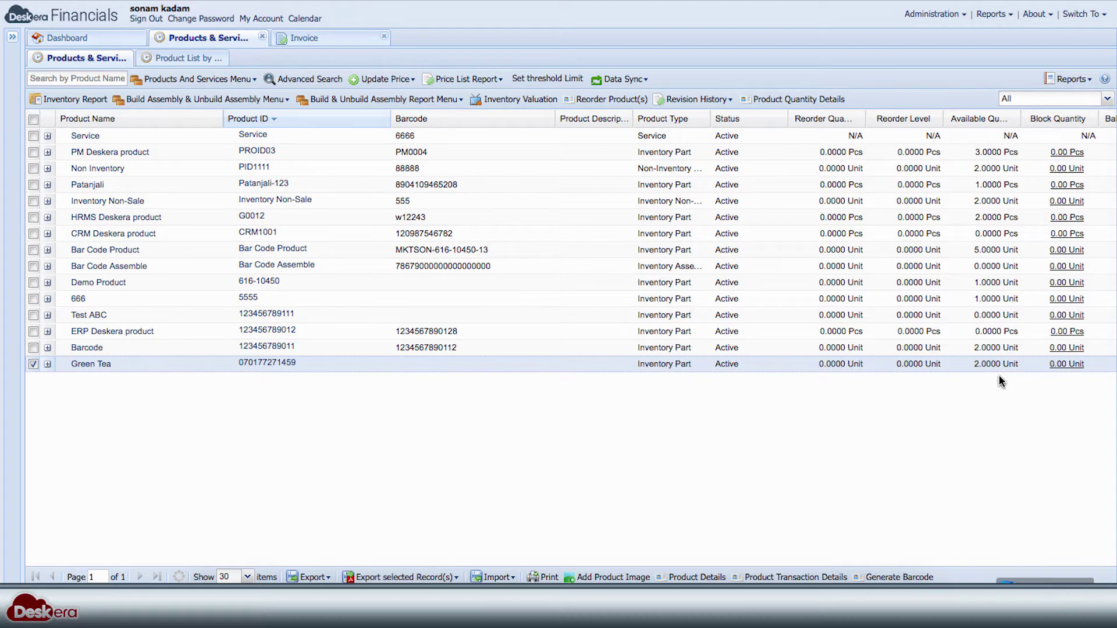